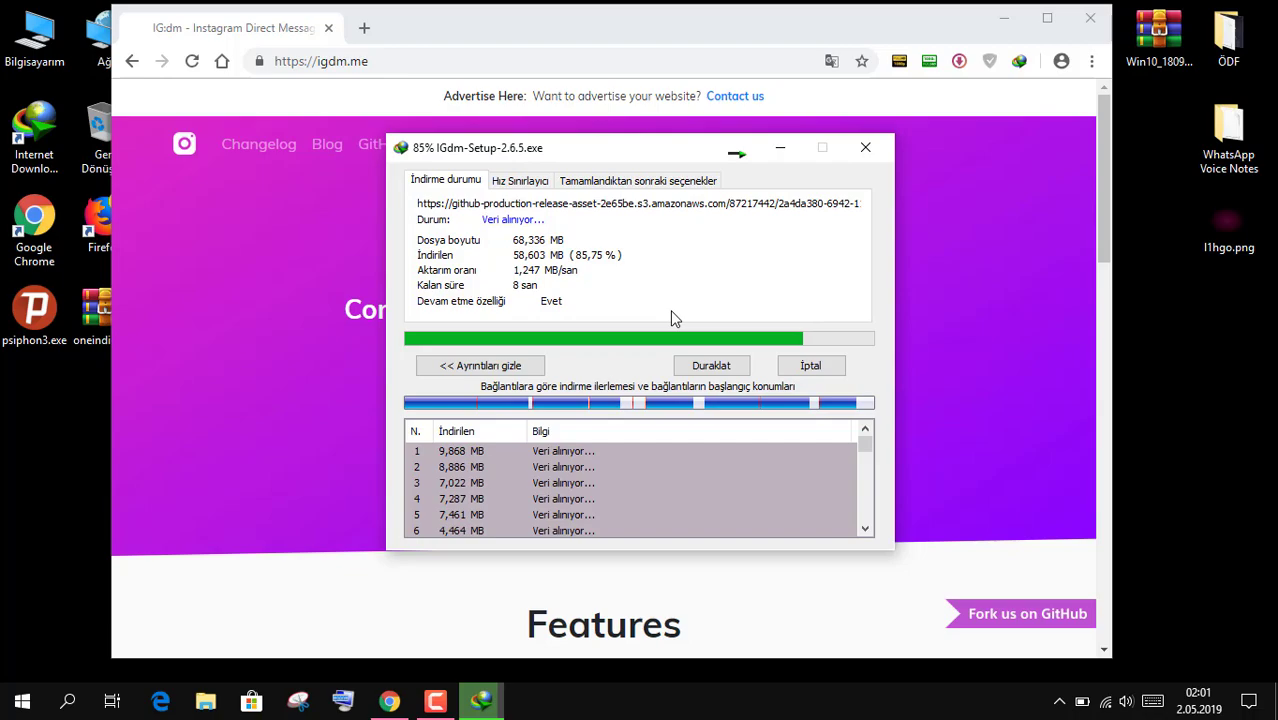
- Minimize the browser and launch the downloaded IGdm-Setup-2.6.5.exe installer
left_click(1008, 17)
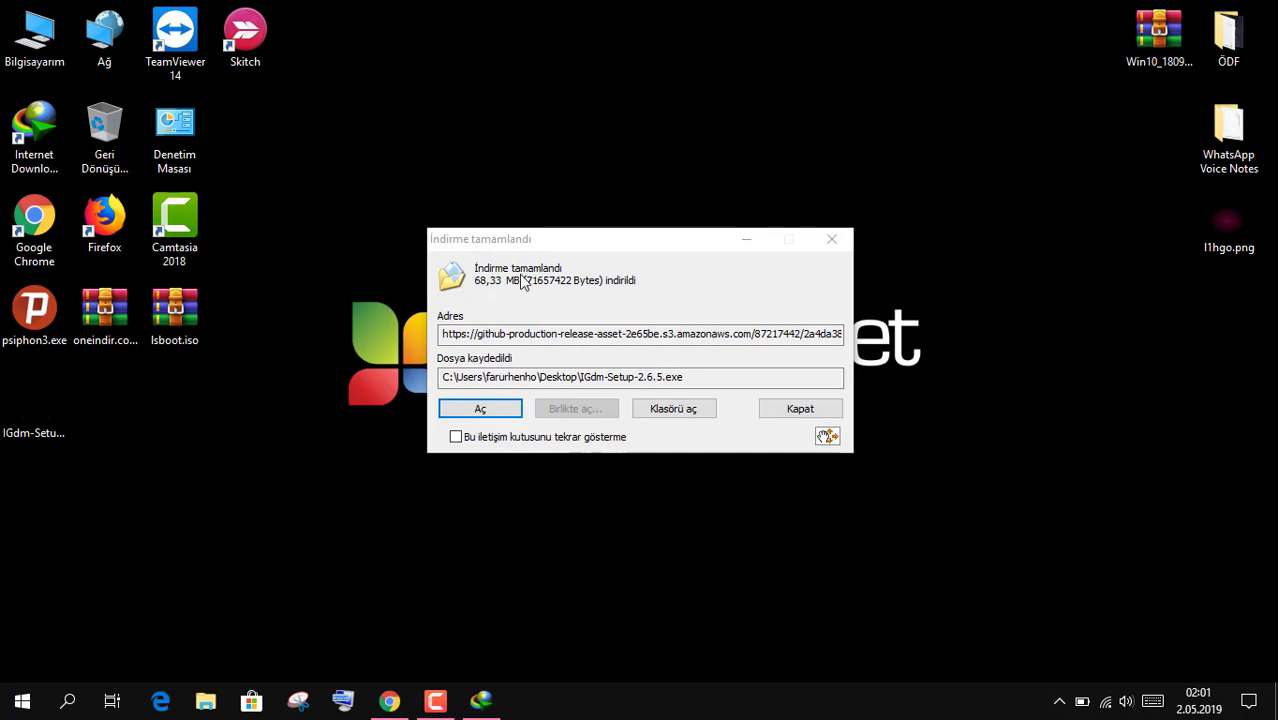
left_click(506, 405)
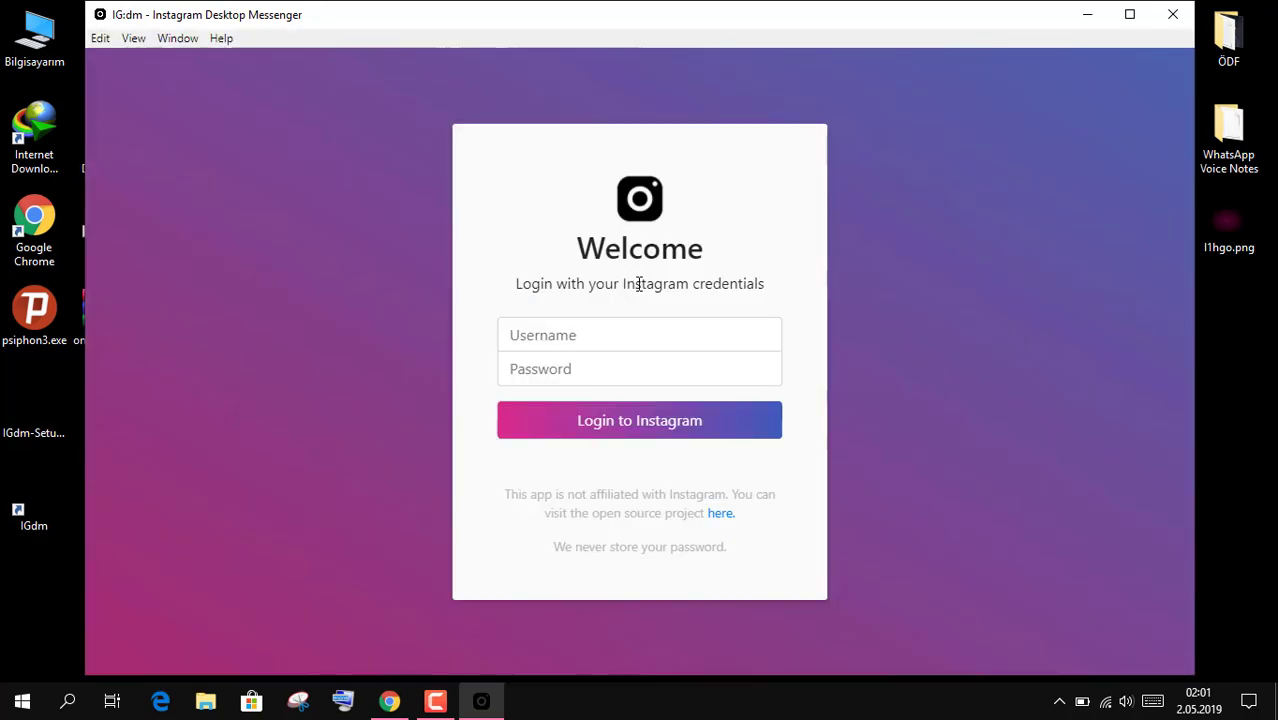
- Log in to Instagram by entering the account username and password
left_click(653, 328)
type("ex")
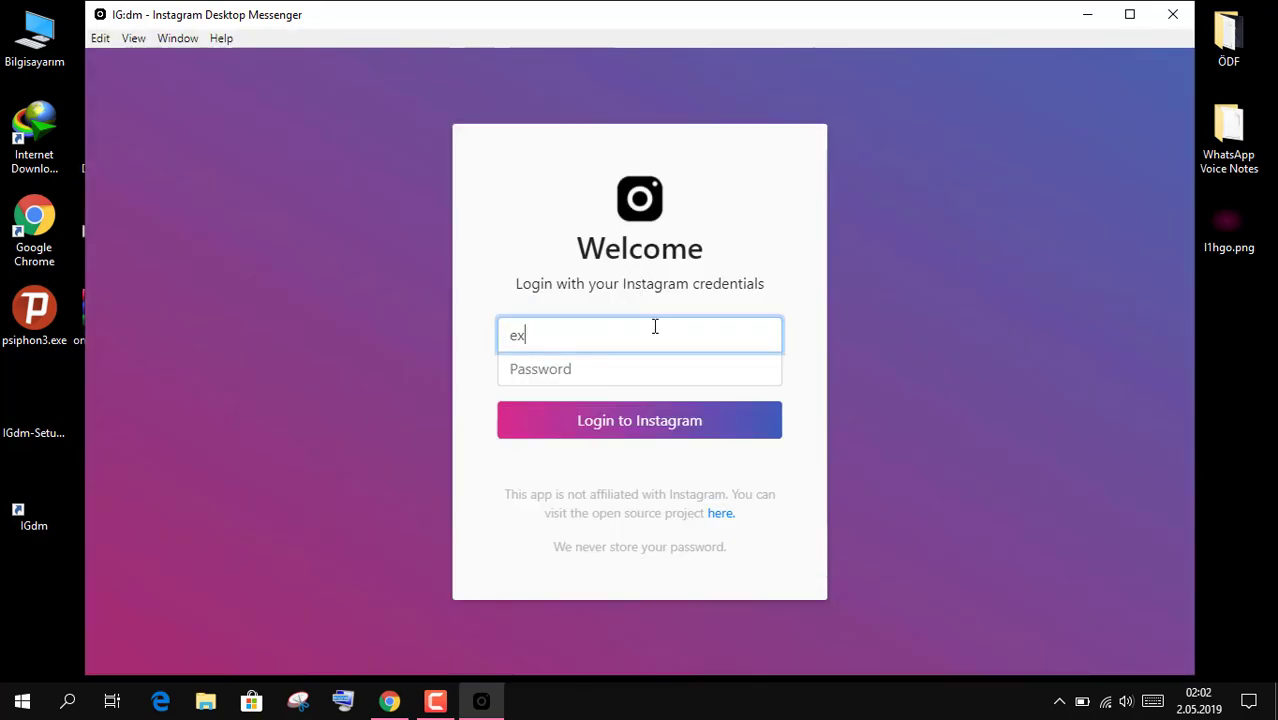
type("plorateur_fouu")
key("Tab")
type("****")
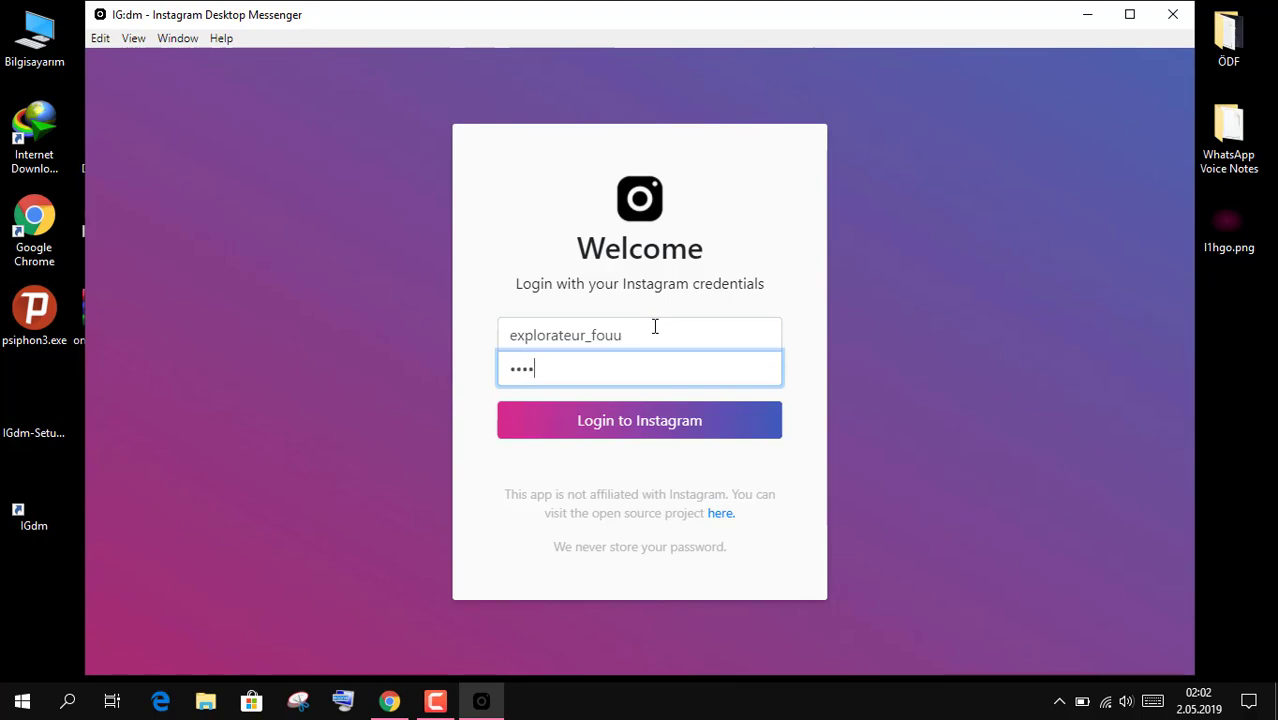
type("*******")
left_click(651, 431)
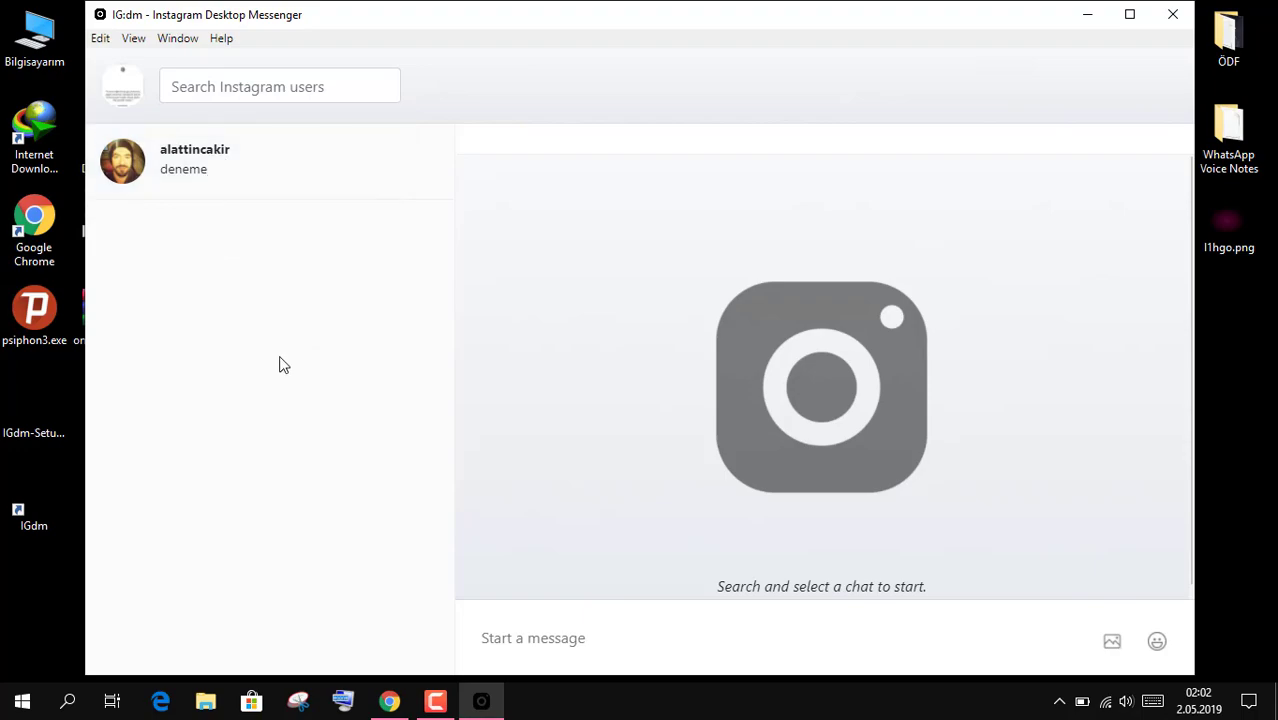
- Open the existing conversation, look over its earlier messages and send the message "iyi geceler"
left_click(222, 160)
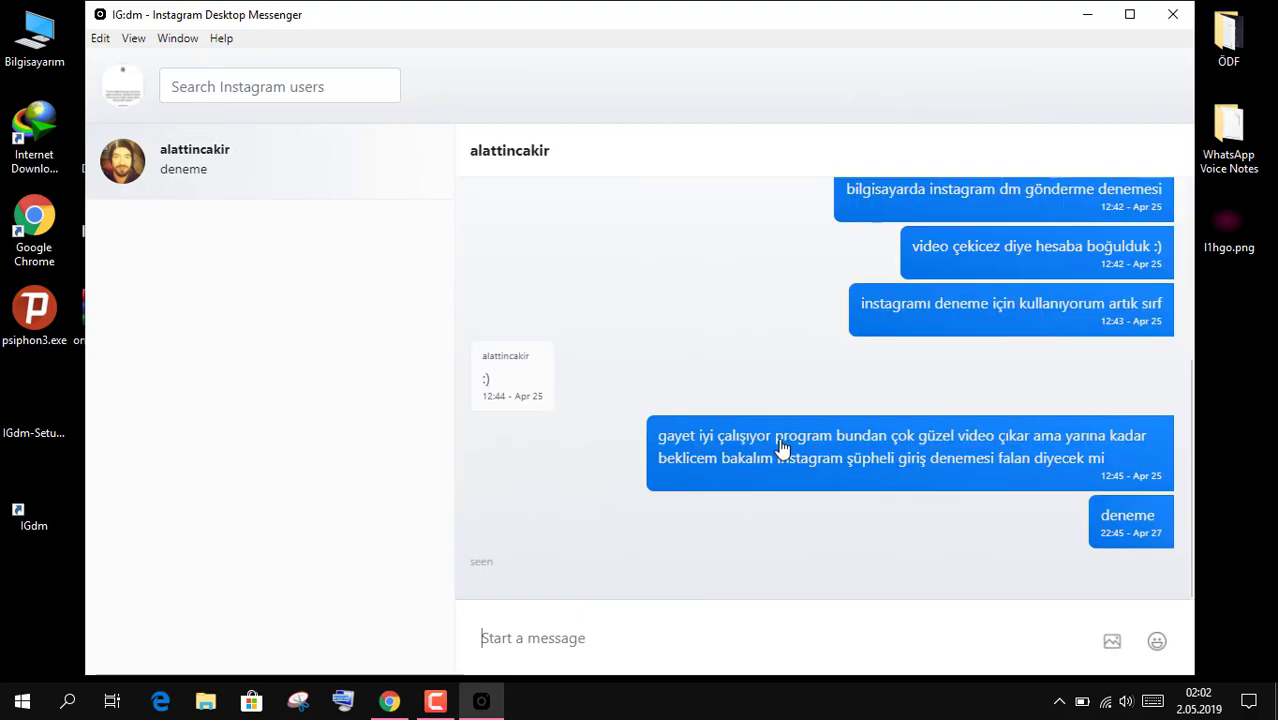
scroll(828, 516, "up", 3)
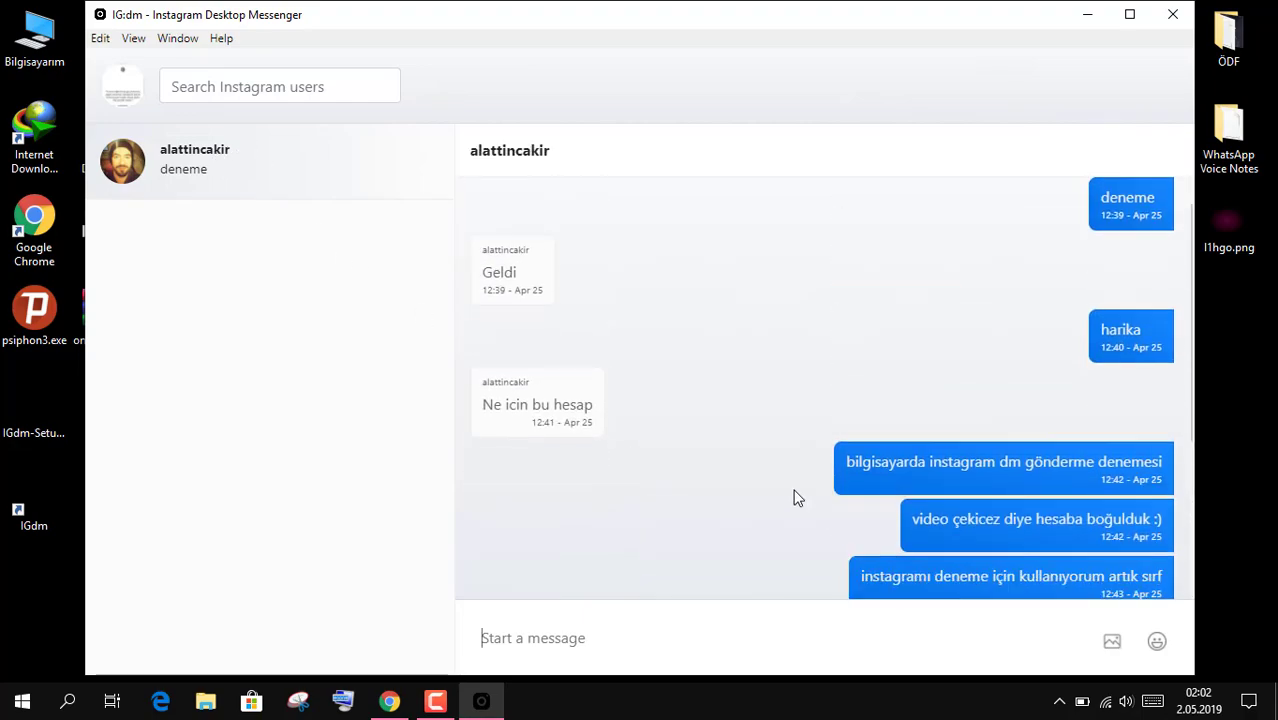
scroll(797, 497, "down", 1)
scroll(797, 497, "down", 3)
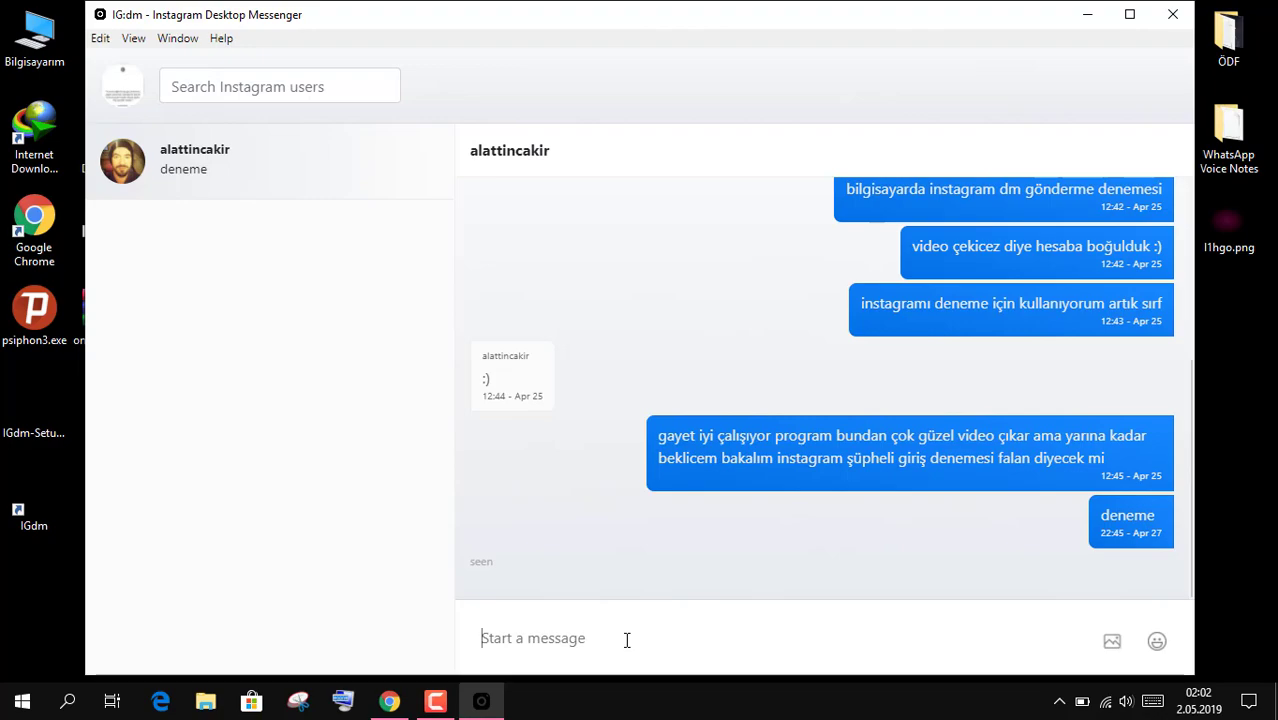
type("iyi geceler")
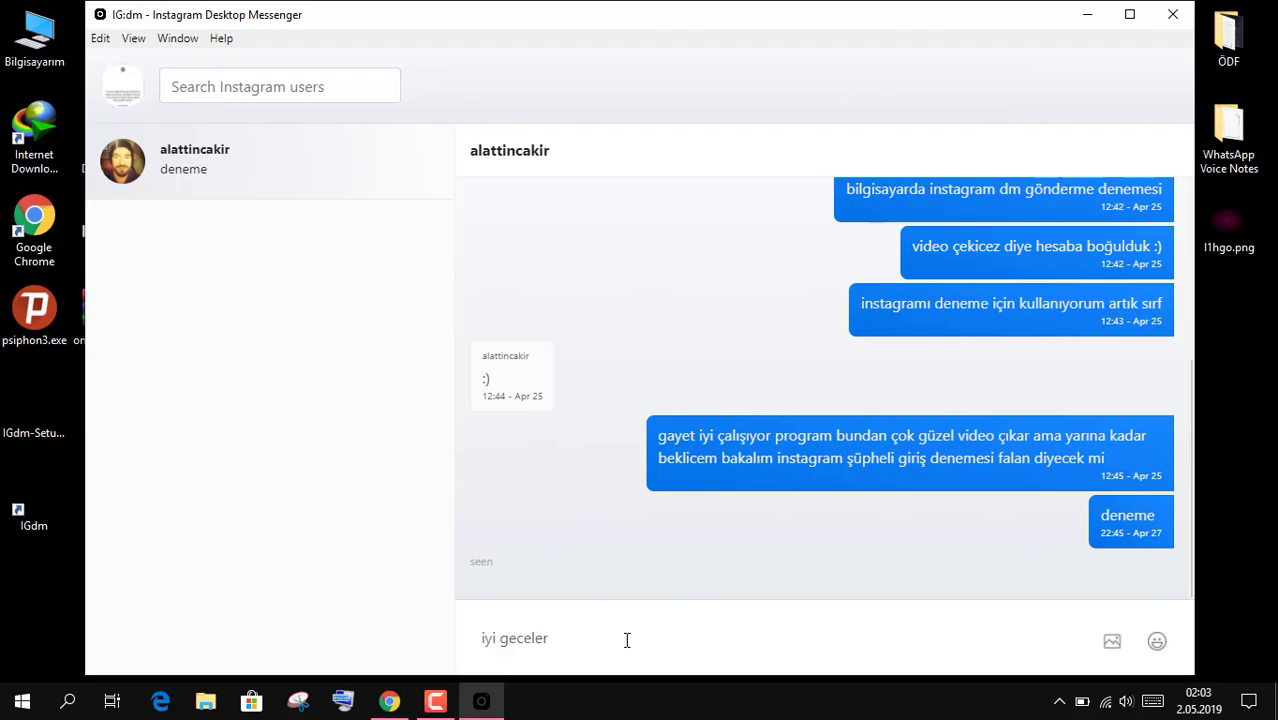
key("Return")
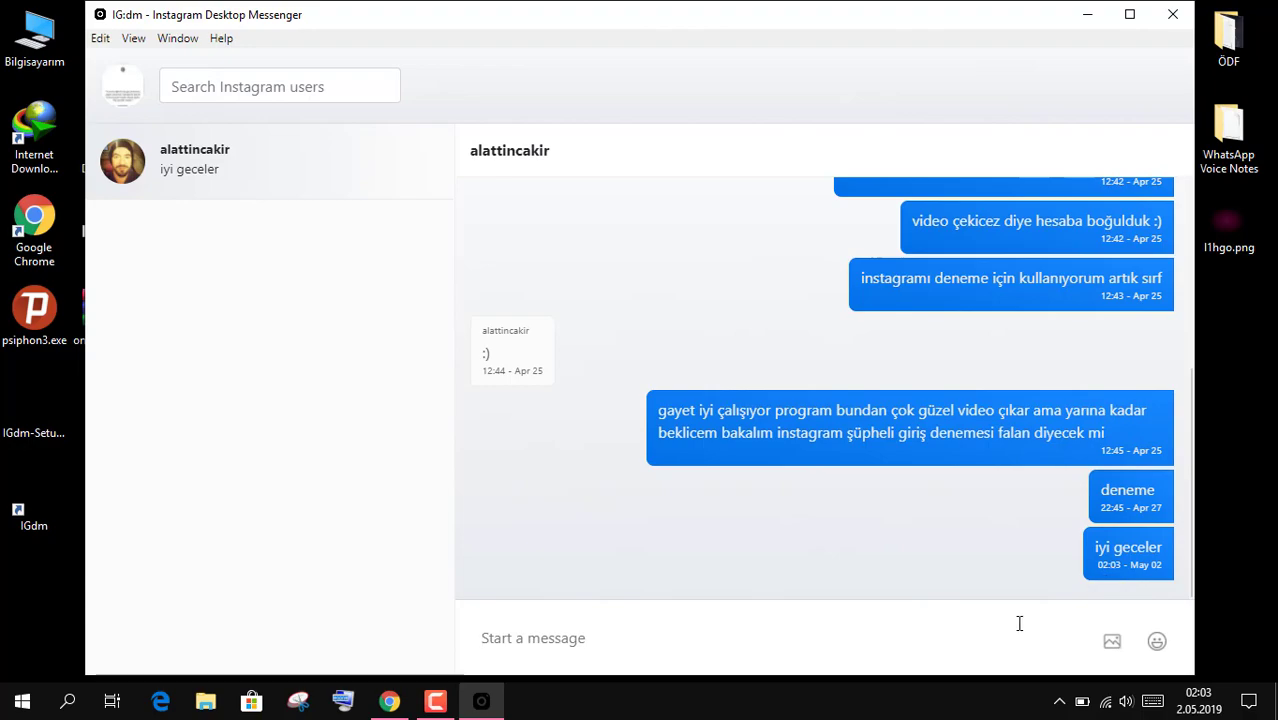
- Try to send "10 saniyelik video.webm" from the desktop (Masaüstü) in the chat, with the file filter set to All Files (*.*)
left_click(1114, 645)
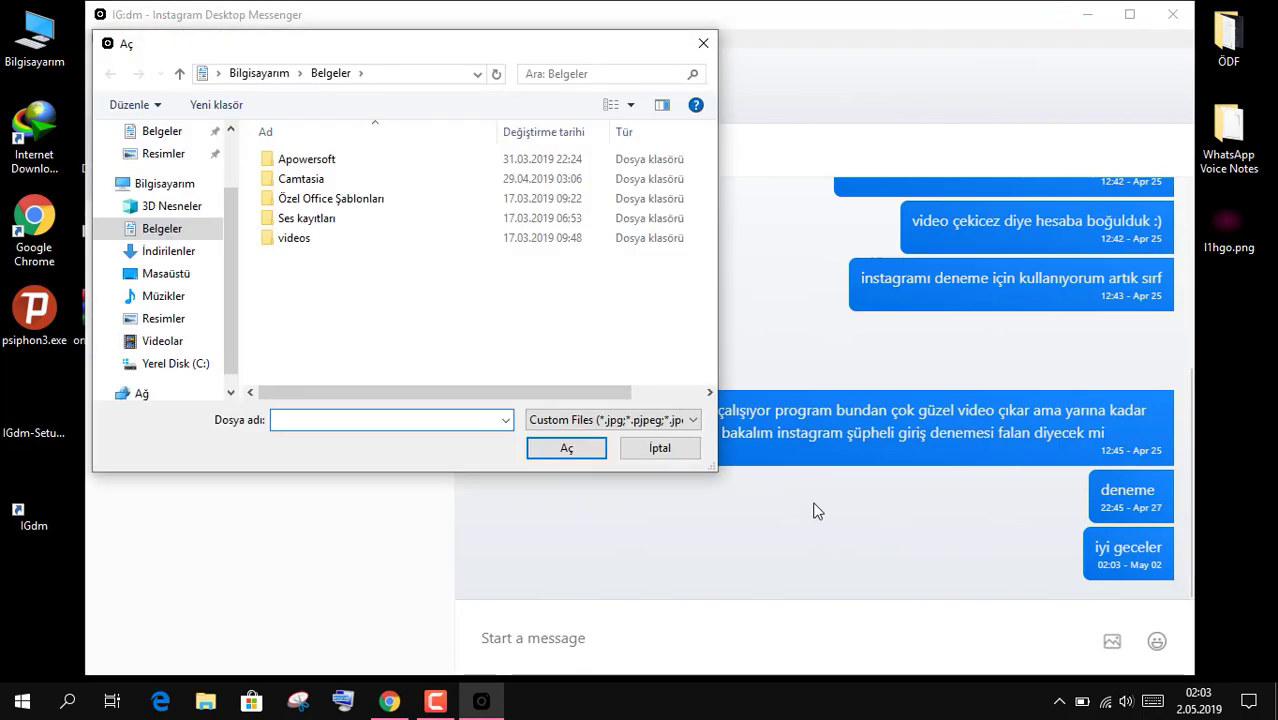
left_click(583, 421)
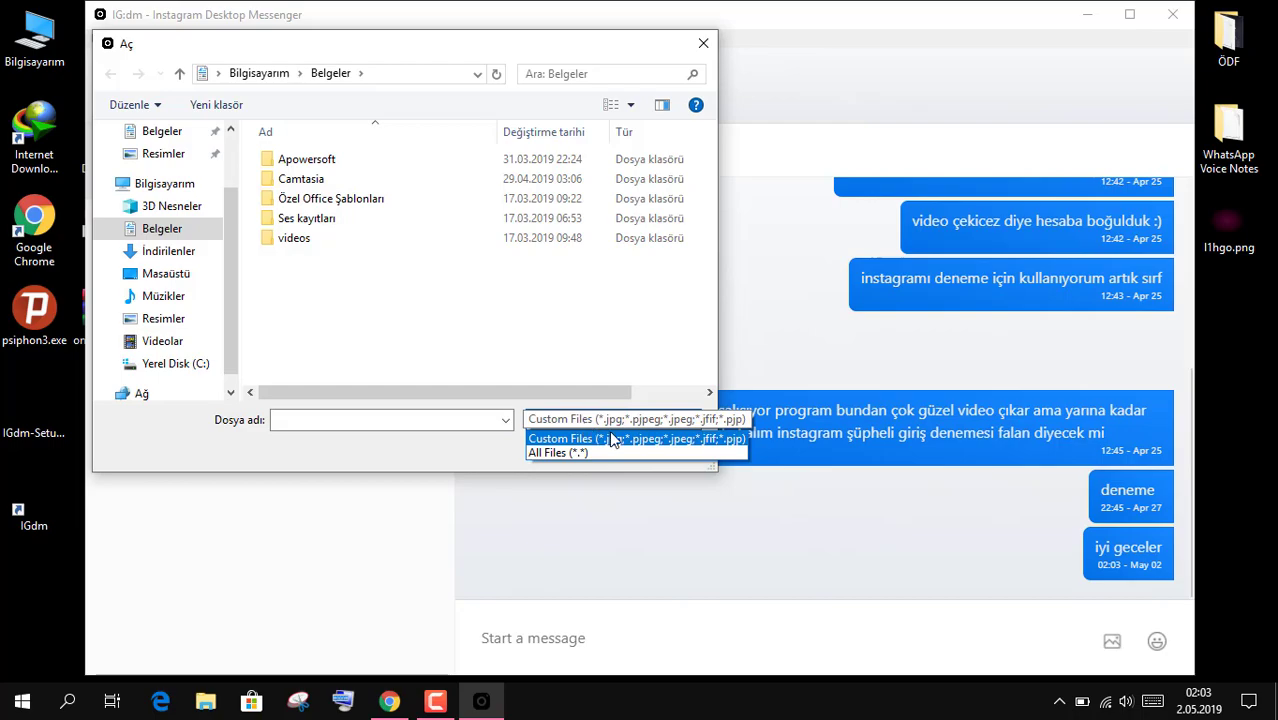
left_click(735, 438)
left_click(688, 419)
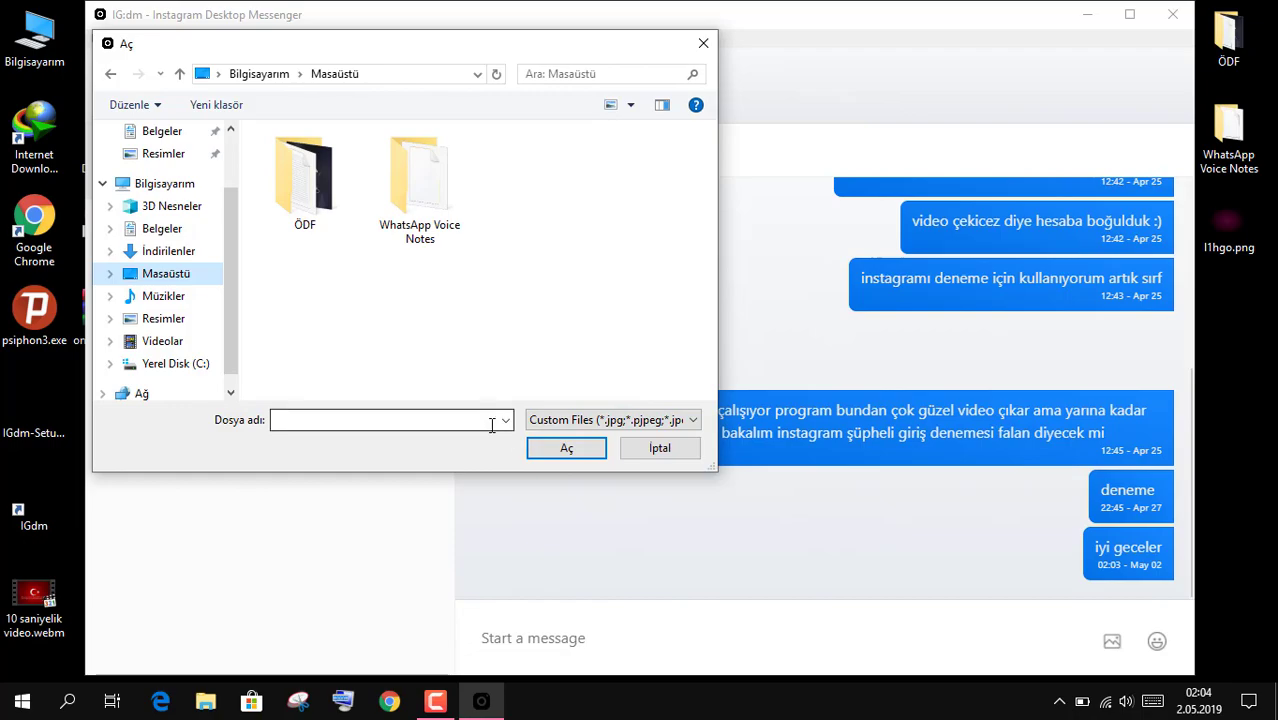
left_click(546, 425)
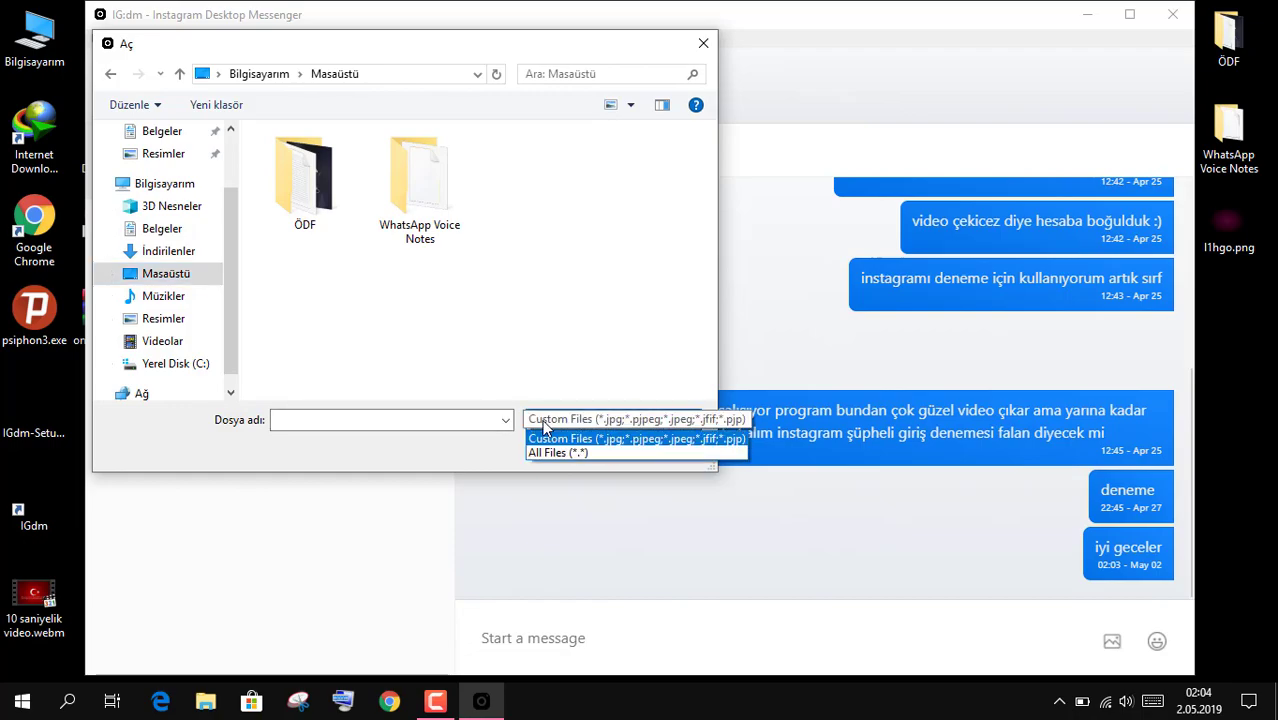
left_click(582, 455)
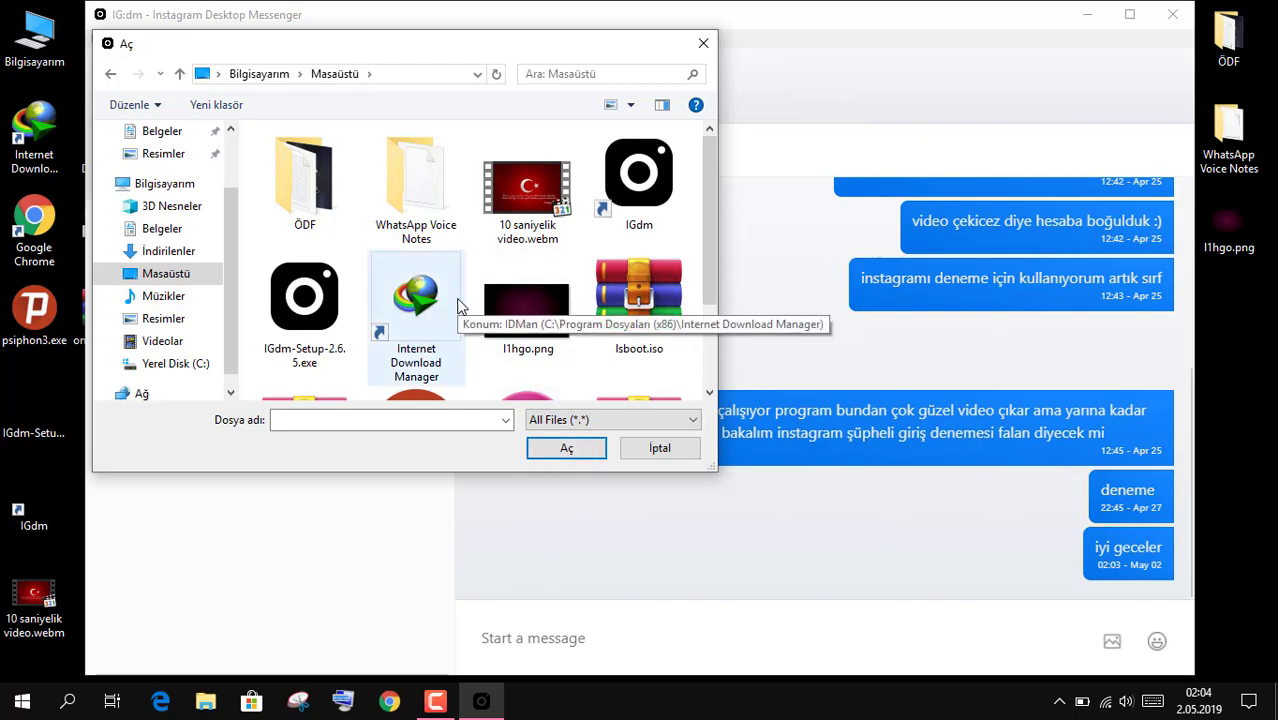
left_click(528, 140)
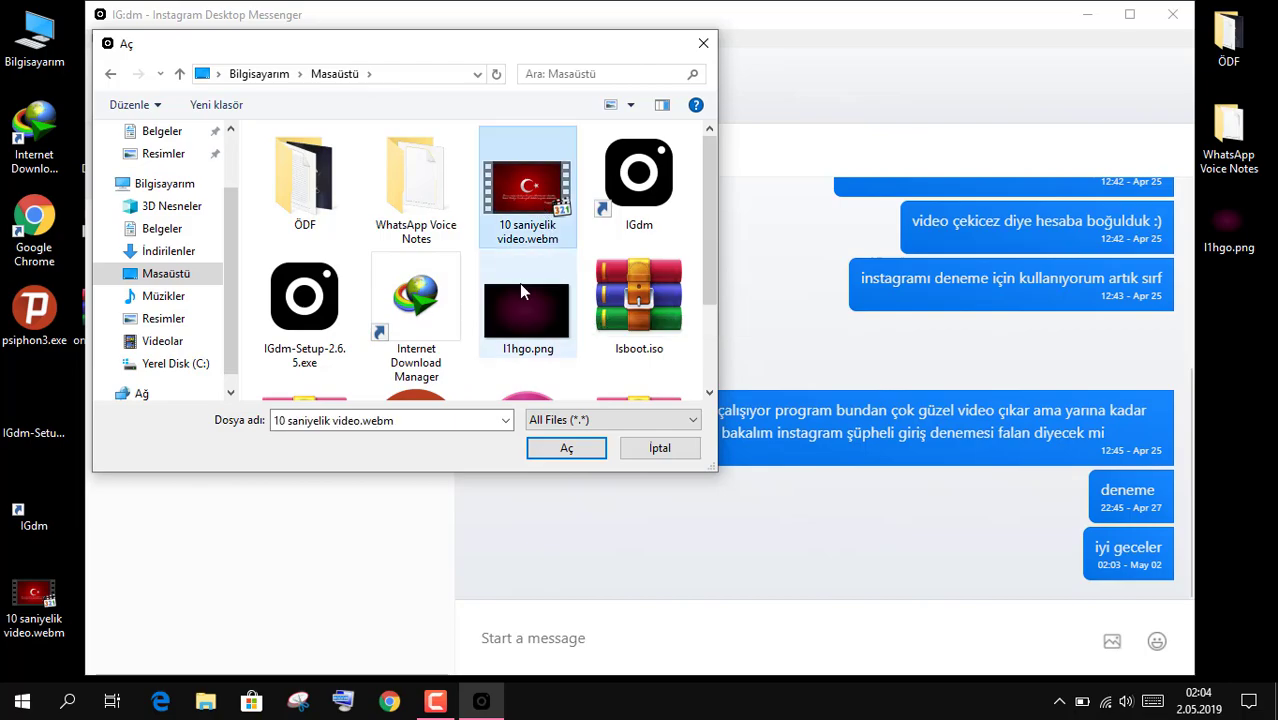
left_click(572, 448)
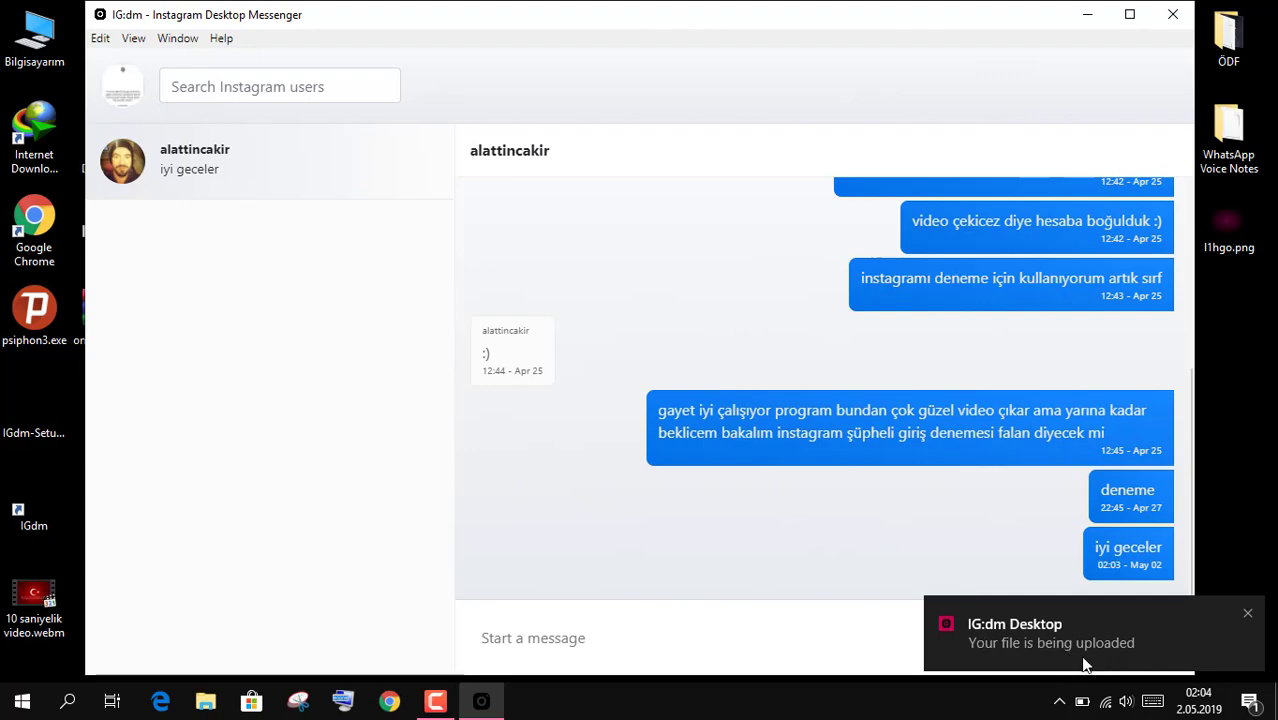
- Check the notifications about the file upload and dismiss them
left_click(1249, 701)
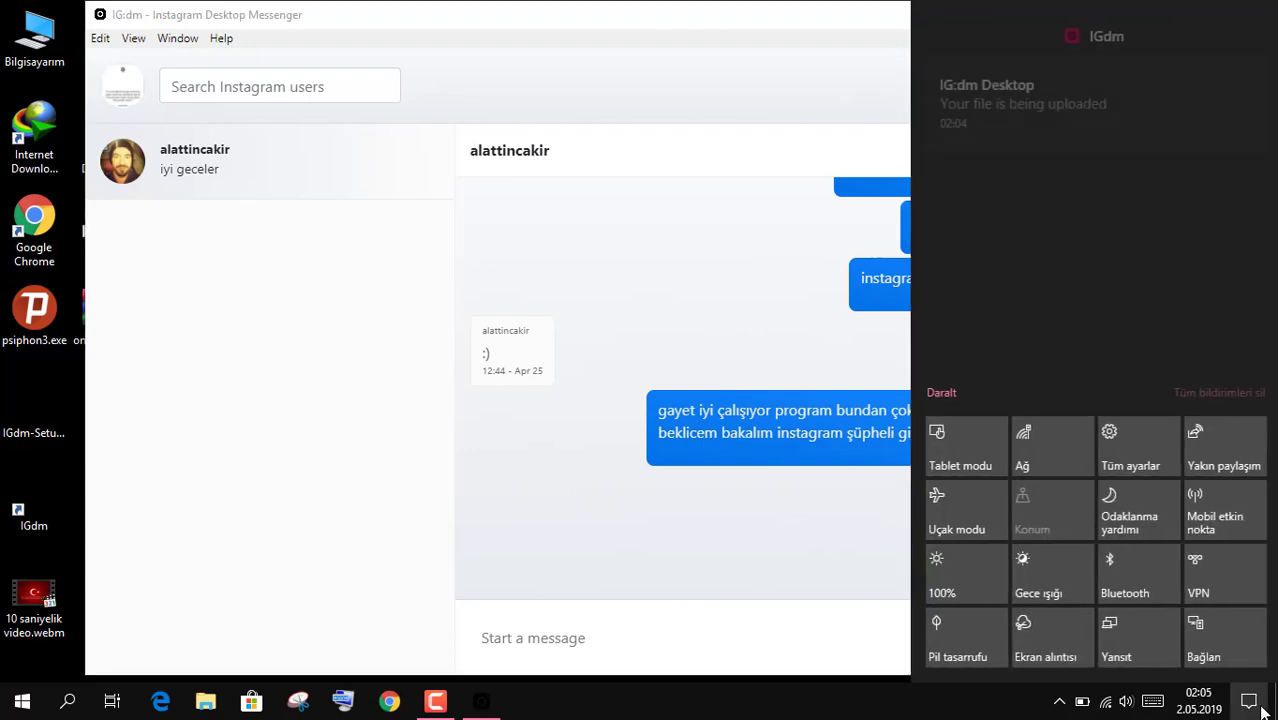
left_click(1083, 105)
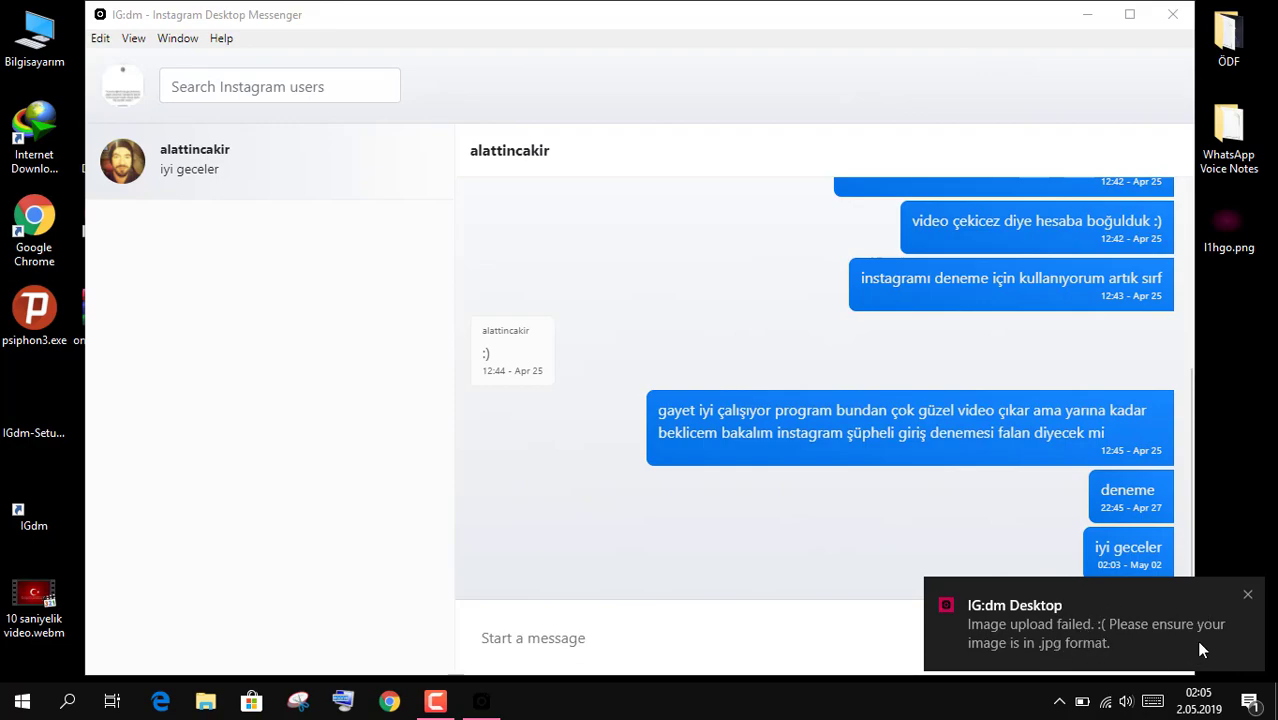
left_click(1247, 595)
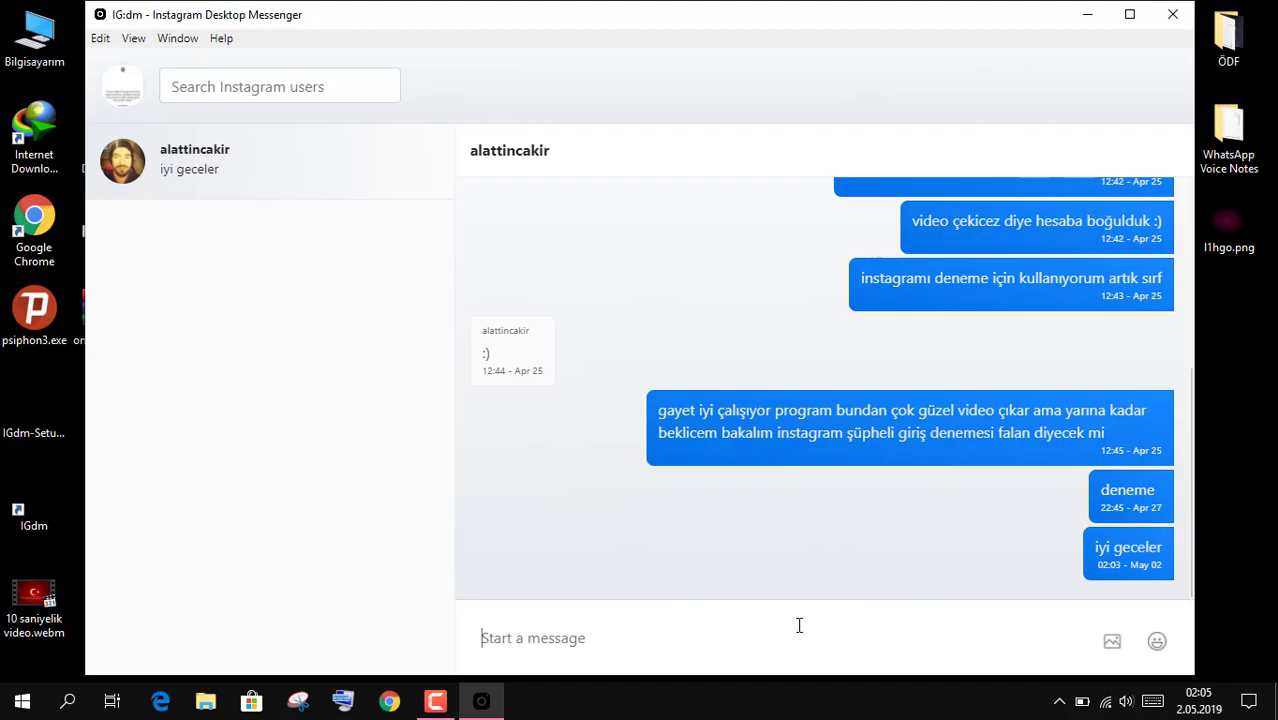
- Look over the available emojis without inserting one, and log out of the Instagram account
left_click(1159, 646)
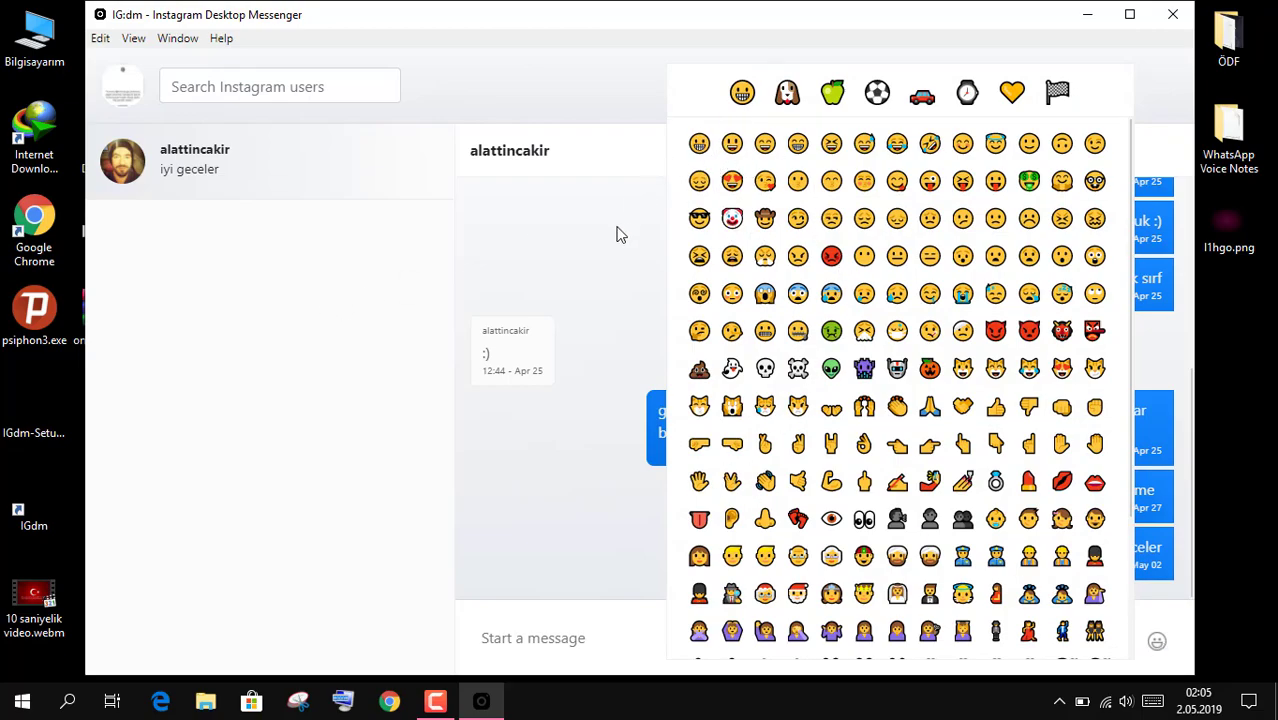
left_click(1155, 646)
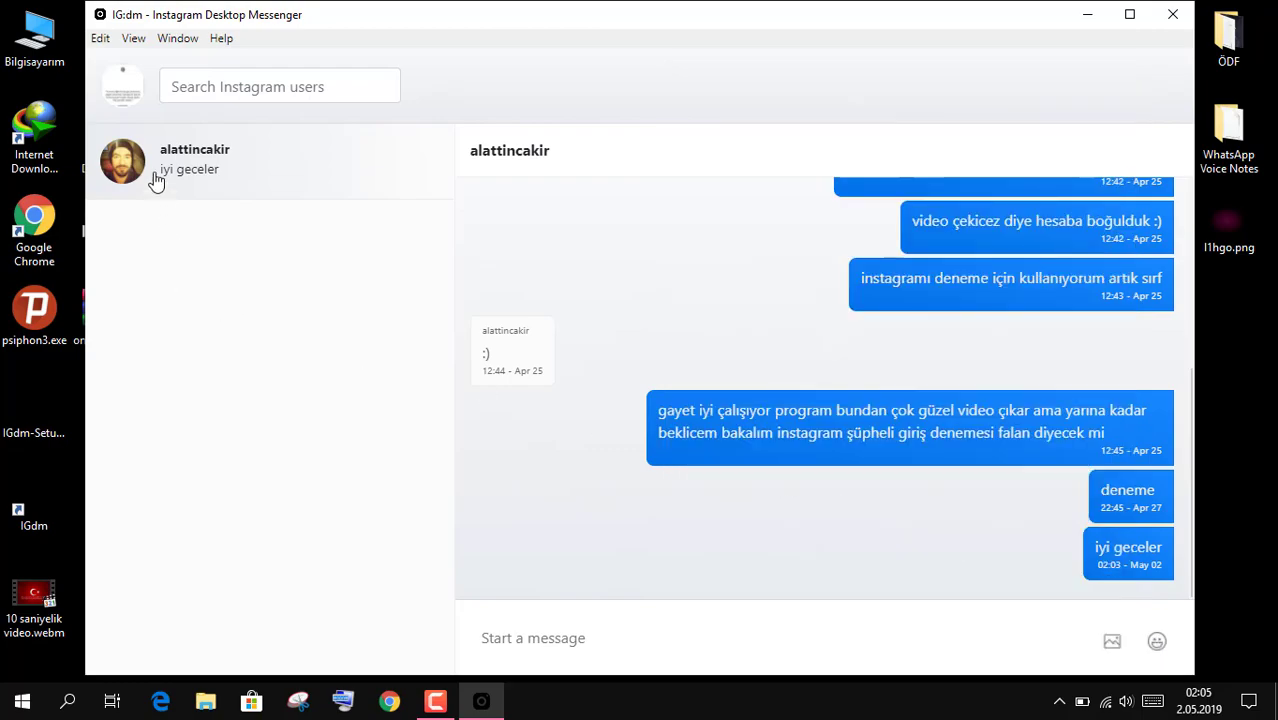
left_click(121, 84)
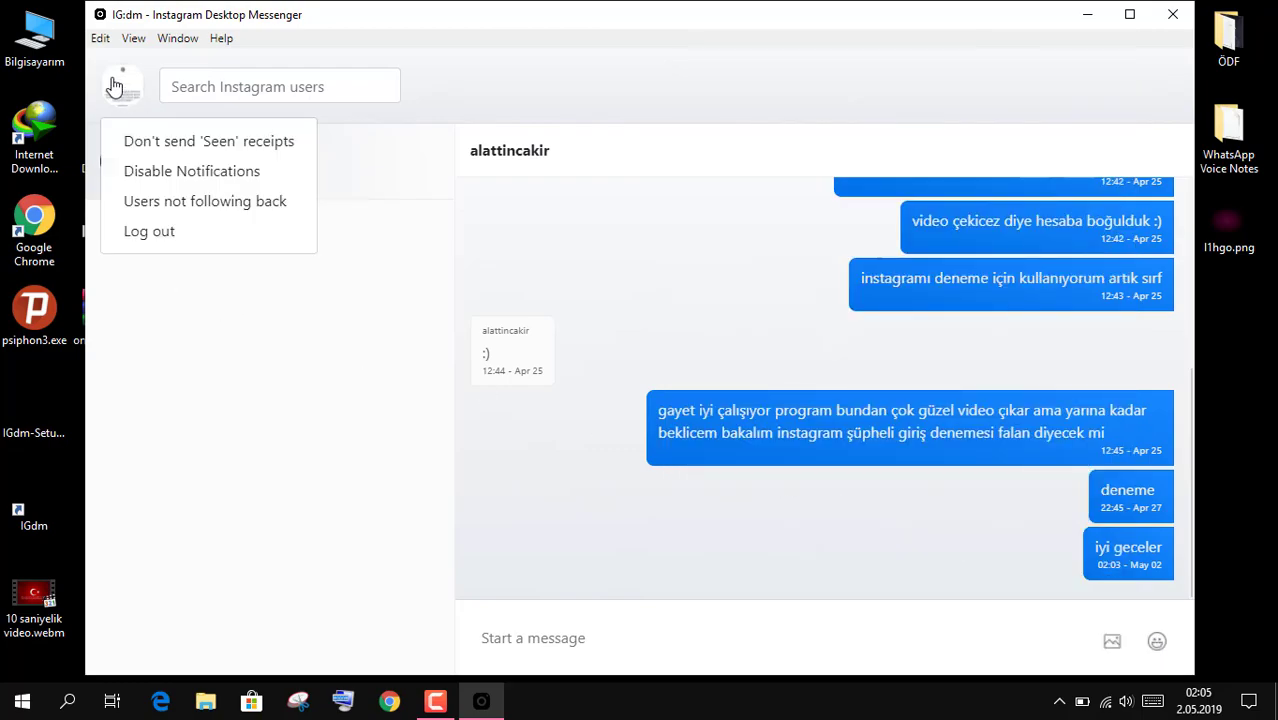
left_click(160, 237)
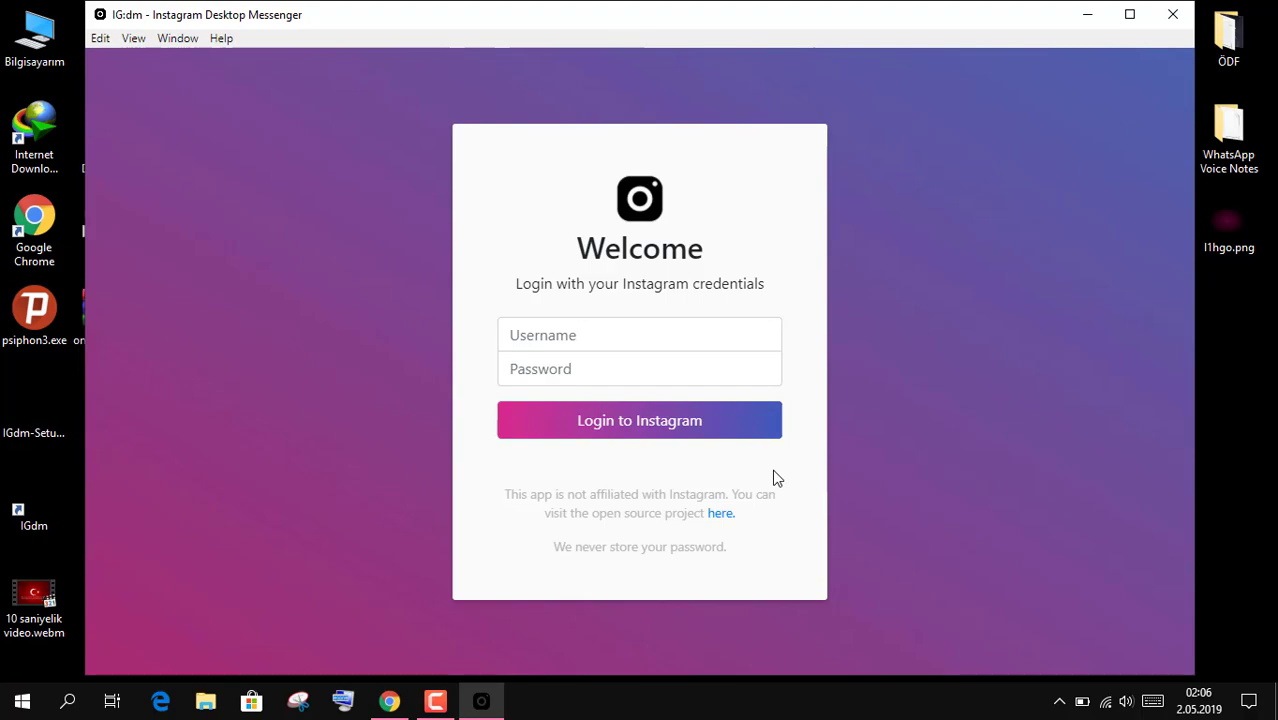
- Open the app's open source project page from the login screen, examine its file list and README previews, and minimize the browser
left_click(721, 515)
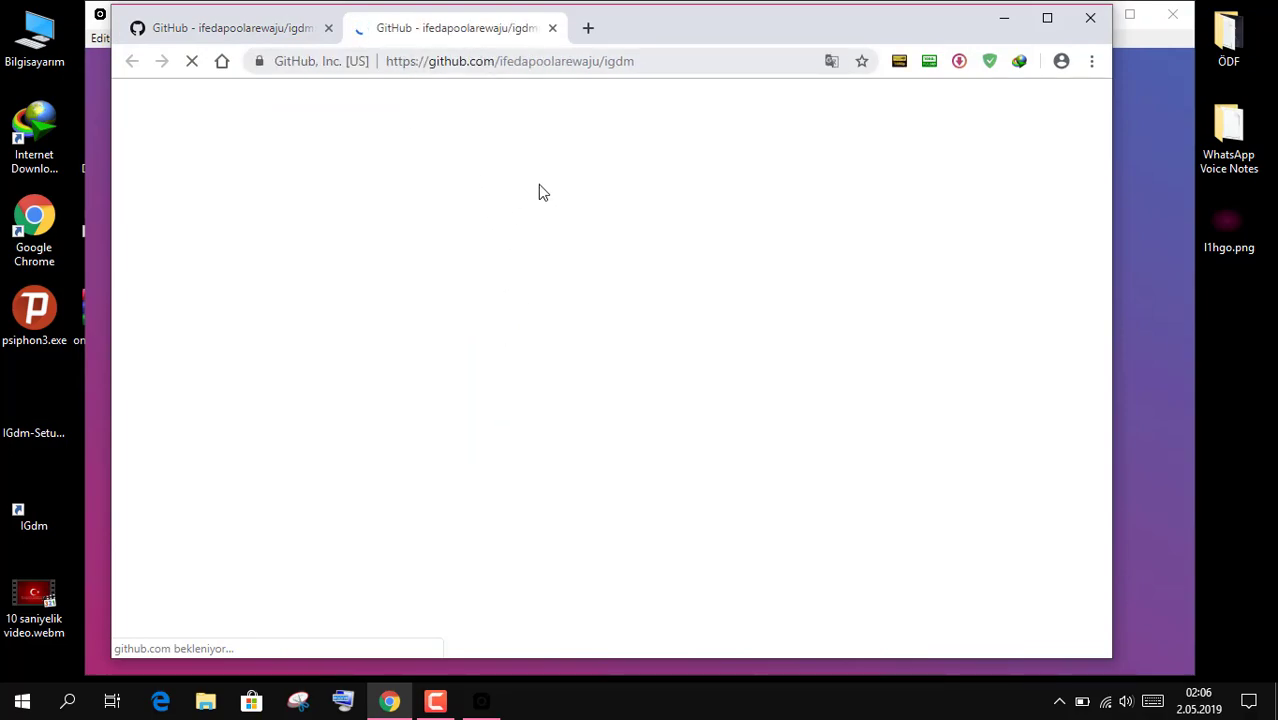
scroll(545, 419, "down", 3)
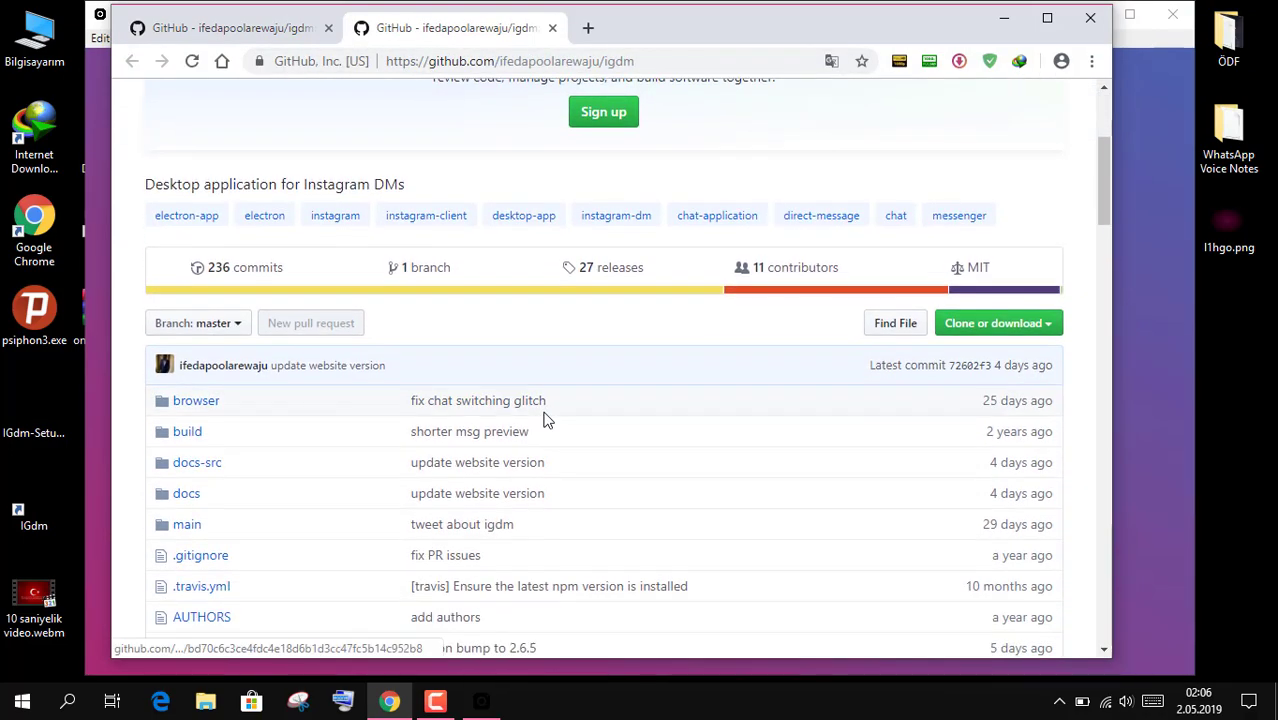
scroll(534, 448, "down", 1)
scroll(367, 454, "down", 2)
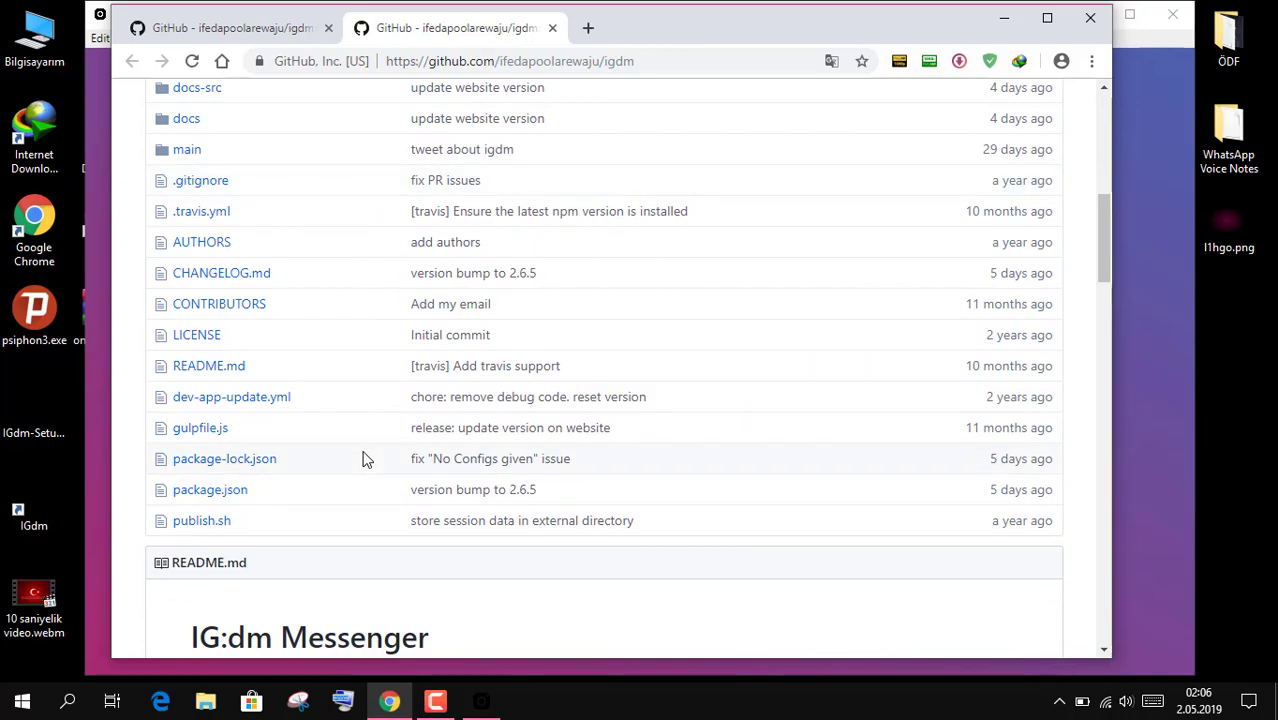
scroll(364, 459, "down", 10)
scroll(364, 459, "down", 5)
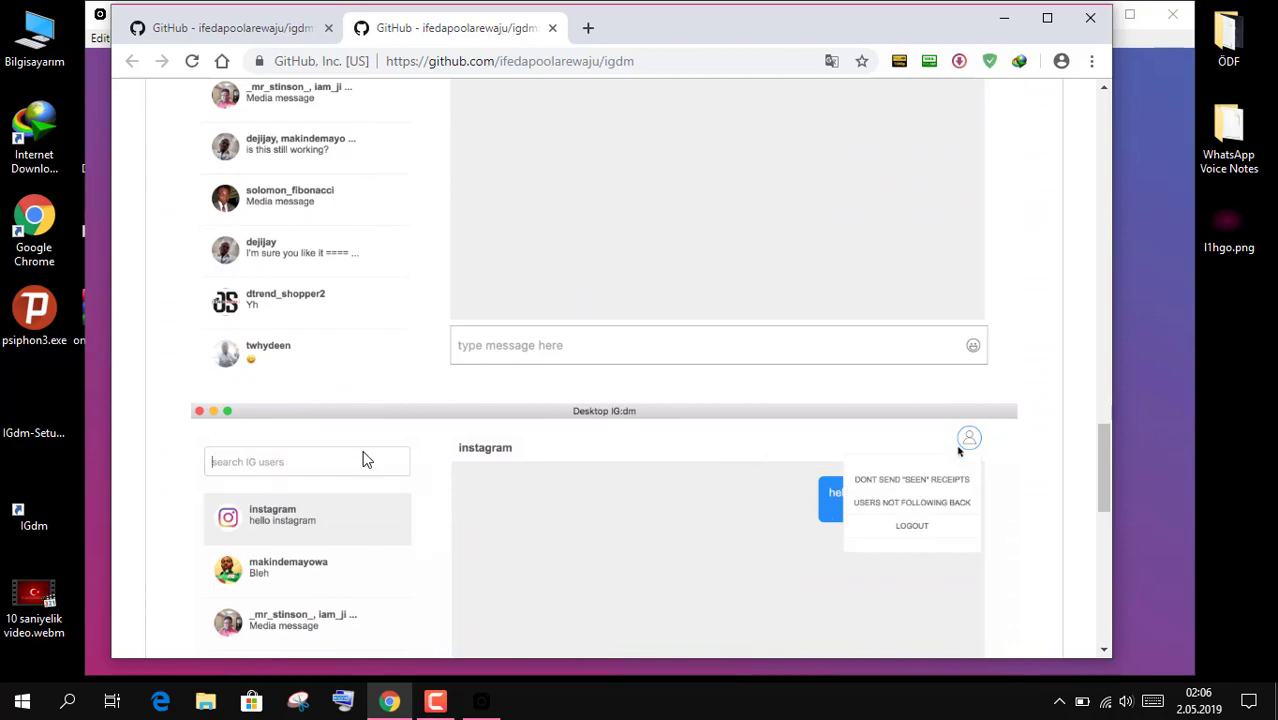
scroll(365, 459, "down", 2)
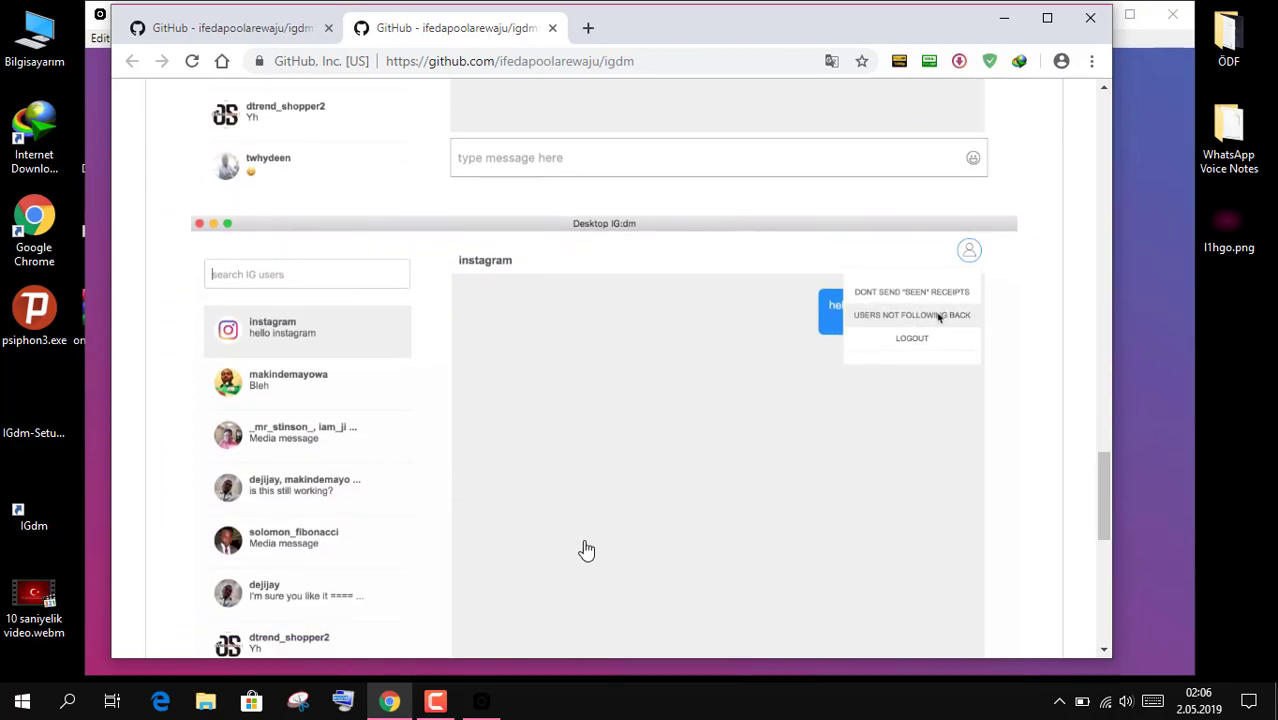
scroll(585, 550, "up", 13)
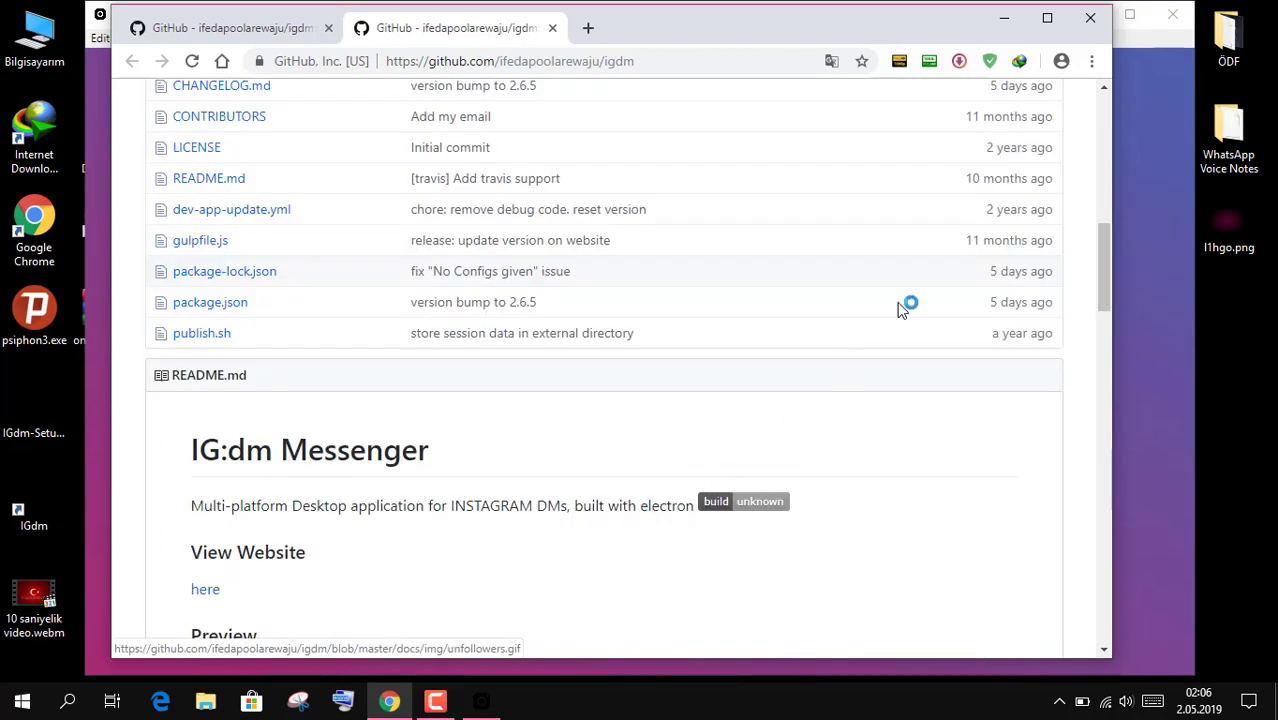
left_click(1004, 20)
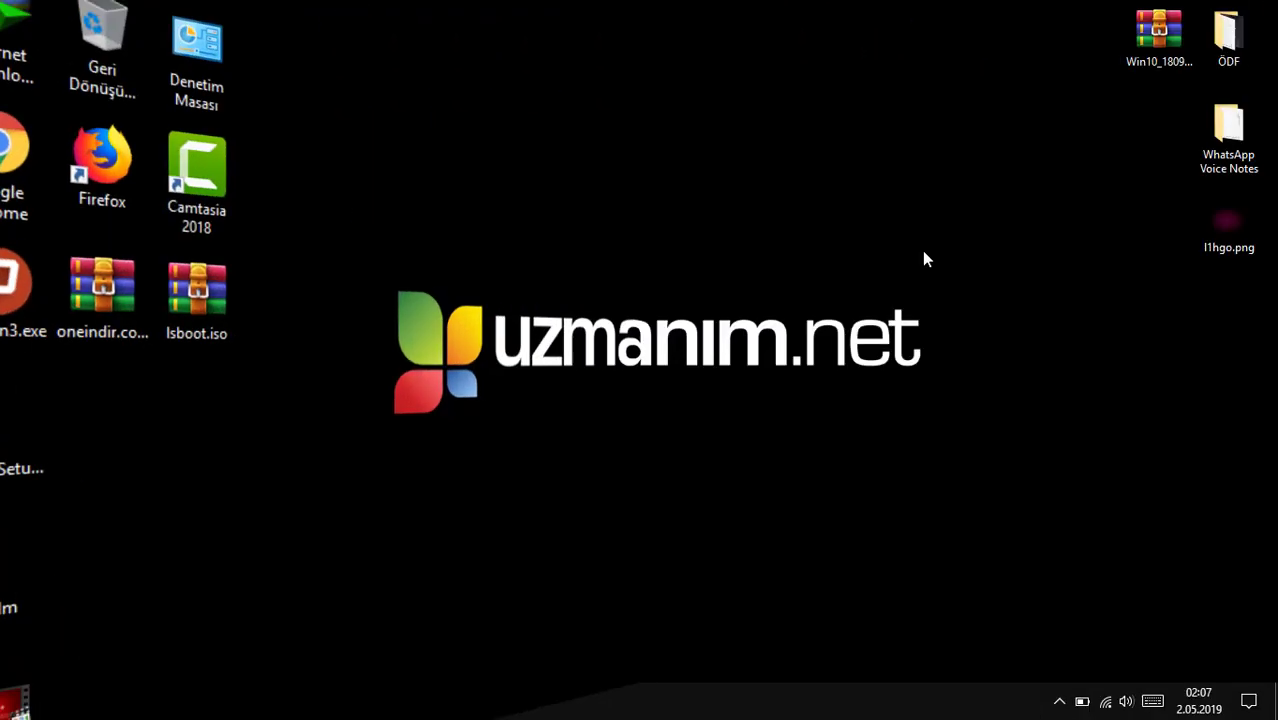